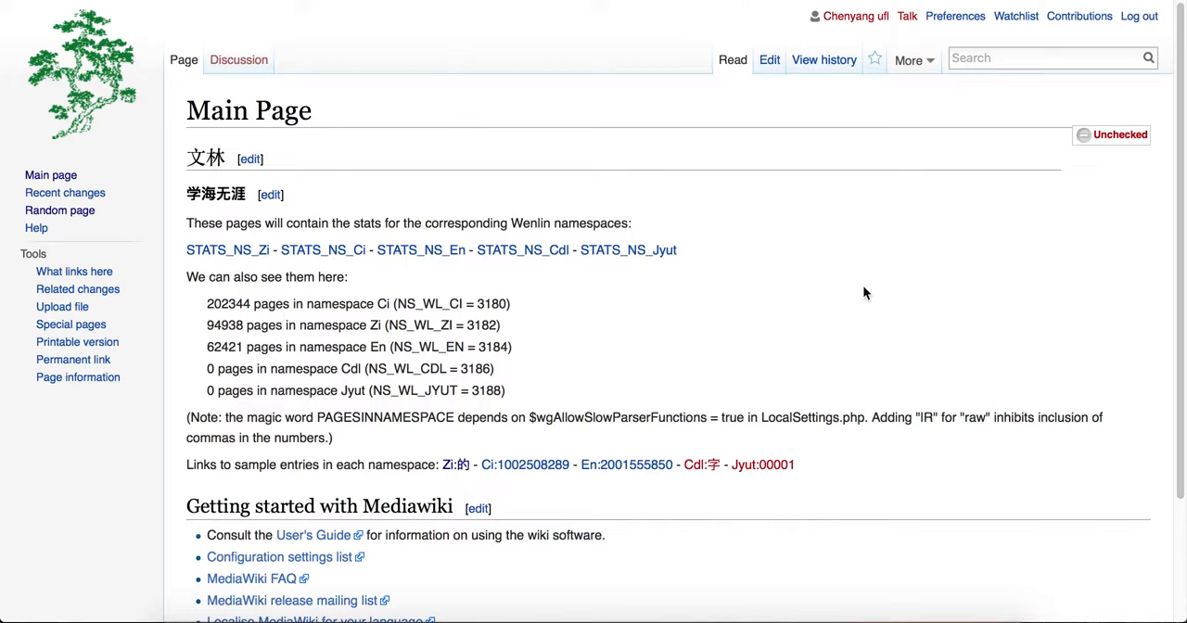
# Step: Look up the character 好 in the dictionary search
pyautogui.click(997, 57)
pyautogui.write('好')
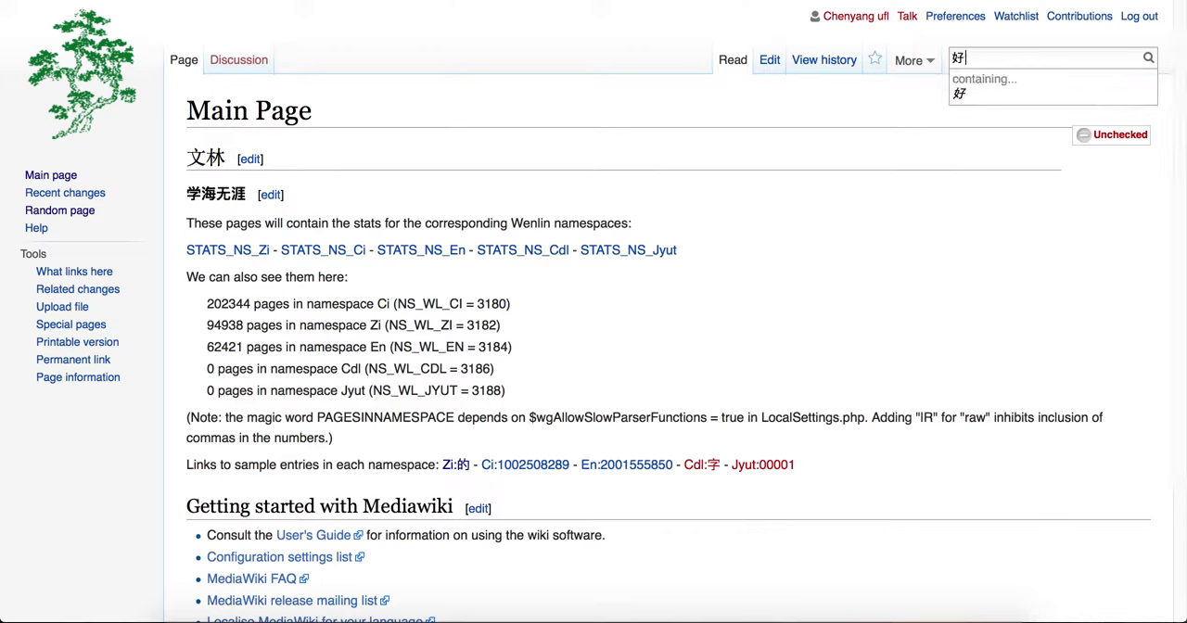
pyautogui.press('Return')
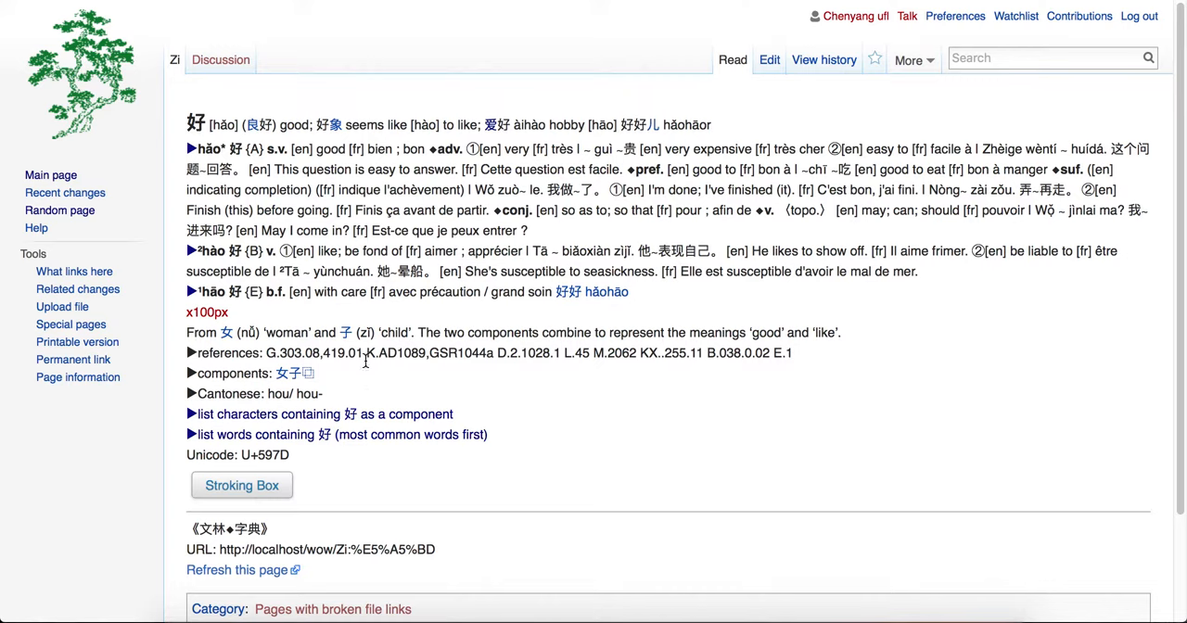
# Step: View the 13 characters containing 好 as a component, then return to the 好 entry
pyautogui.click(393, 417)
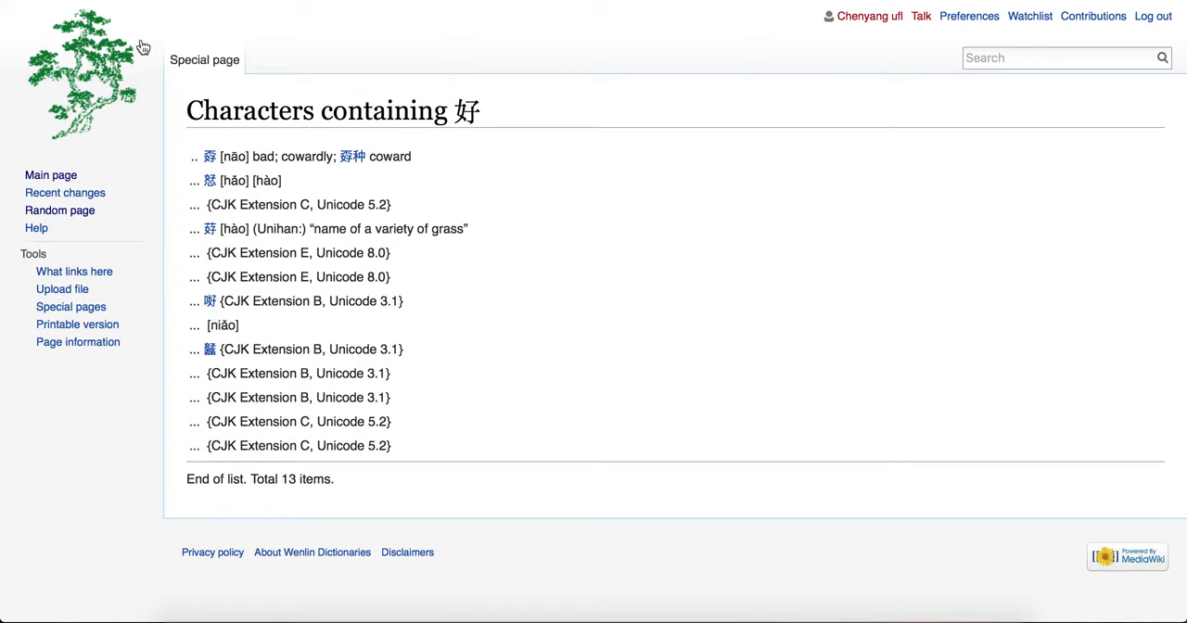
pyautogui.hotkey('alt', 'Left')
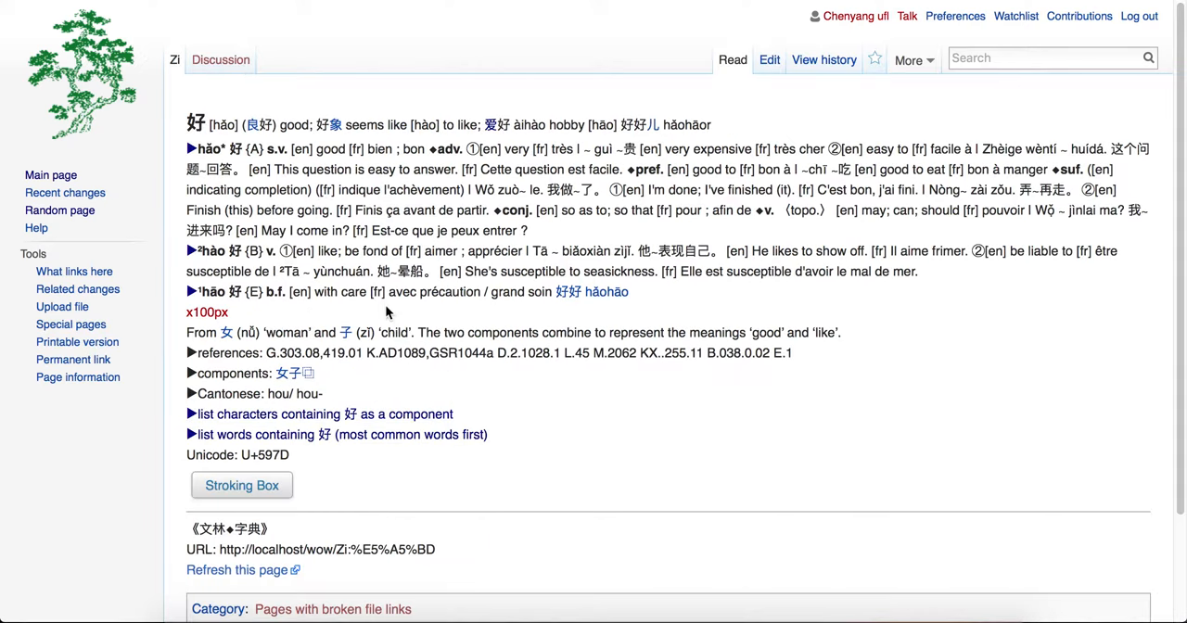
pyautogui.click(452, 436)
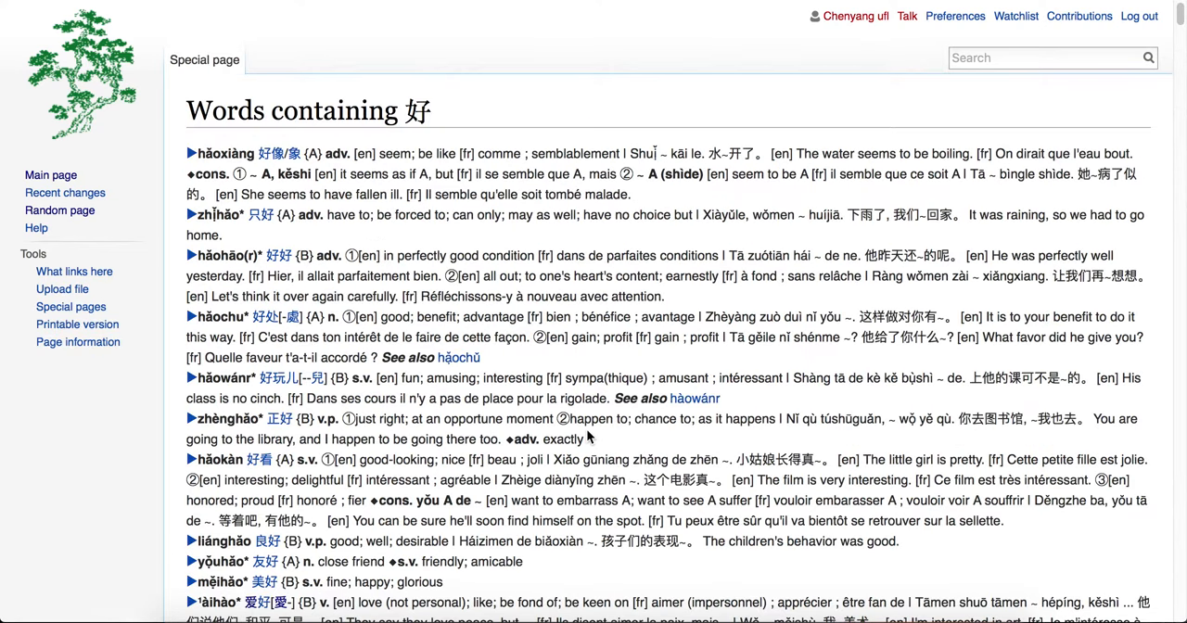
pyautogui.scroll(-5, 456, 391)
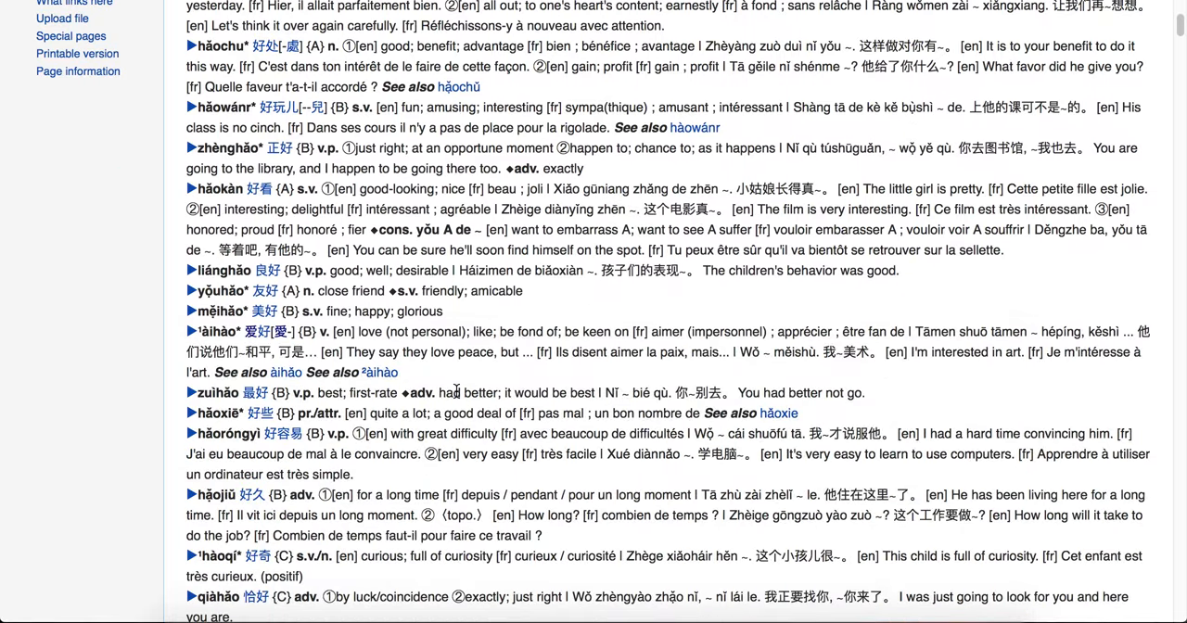
pyautogui.scroll(-5, 457, 391)
pyautogui.scroll(-5, 456, 391)
pyautogui.scroll(-5, 456, 392)
pyautogui.scroll(-3, 456, 391)
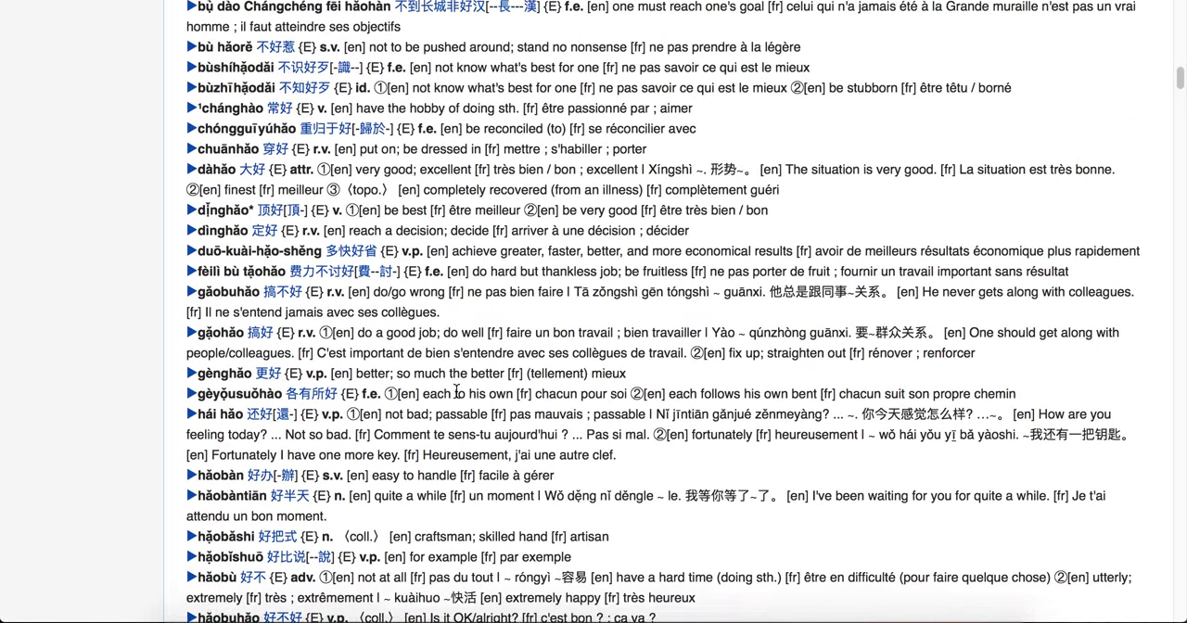
pyautogui.scroll(-6, 456, 391)
pyautogui.scroll(-5, 456, 391)
pyautogui.scroll(-5, 456, 391)
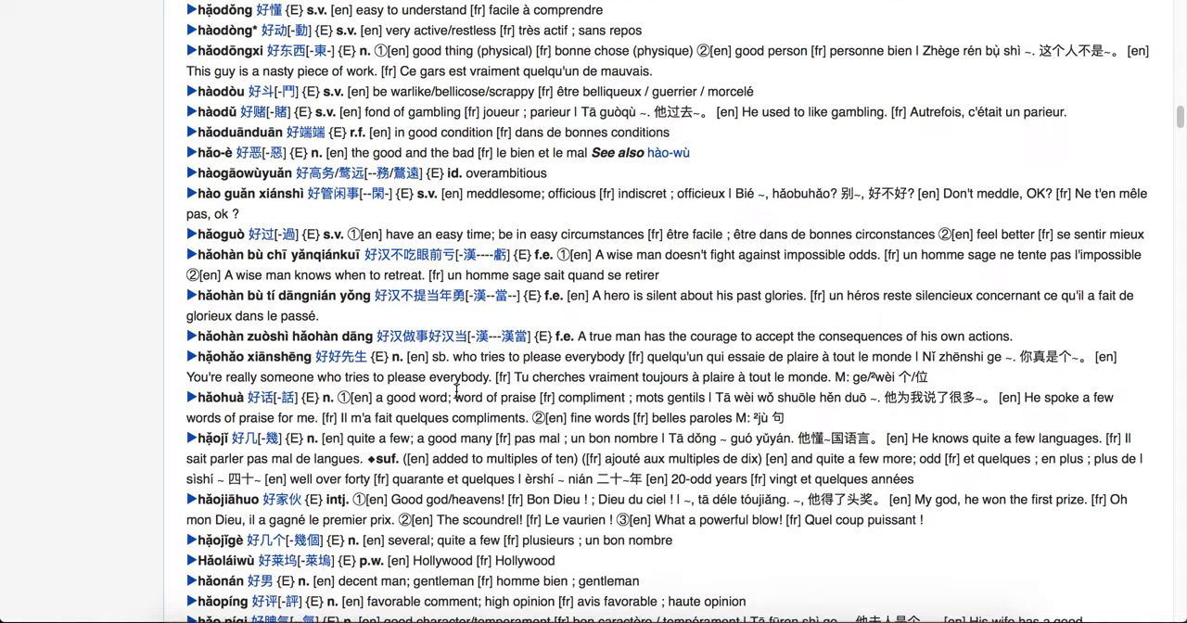
pyautogui.scroll(-5, 456, 391)
pyautogui.scroll(-5, 456, 391)
pyautogui.press('Home')
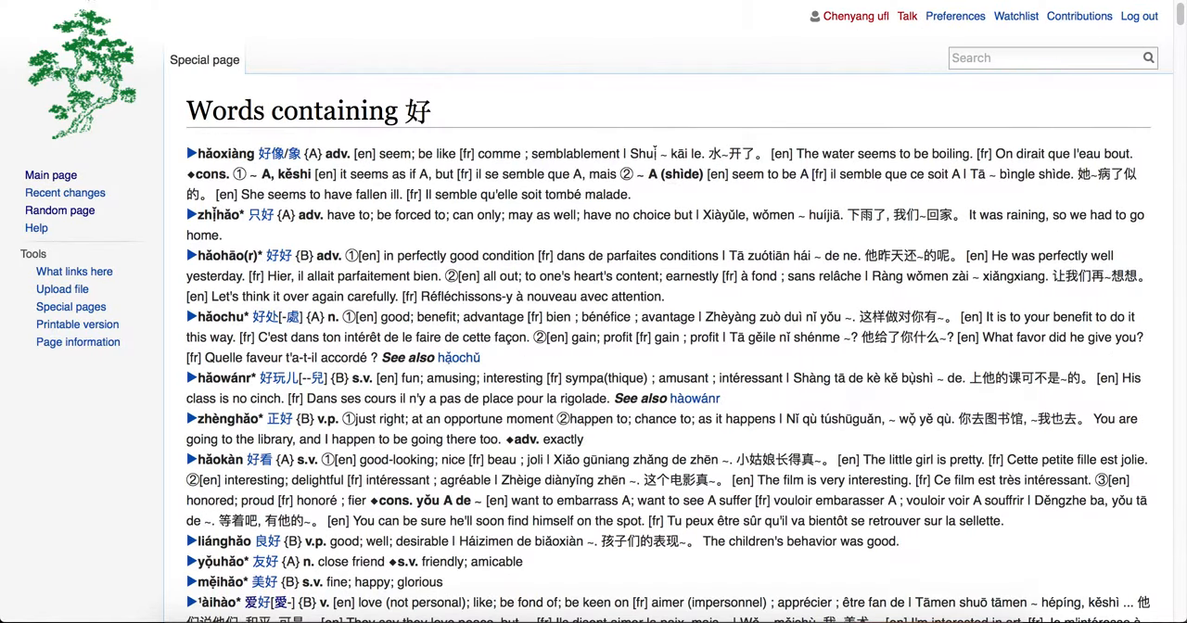
pyautogui.hotkey('alt', 'Left')
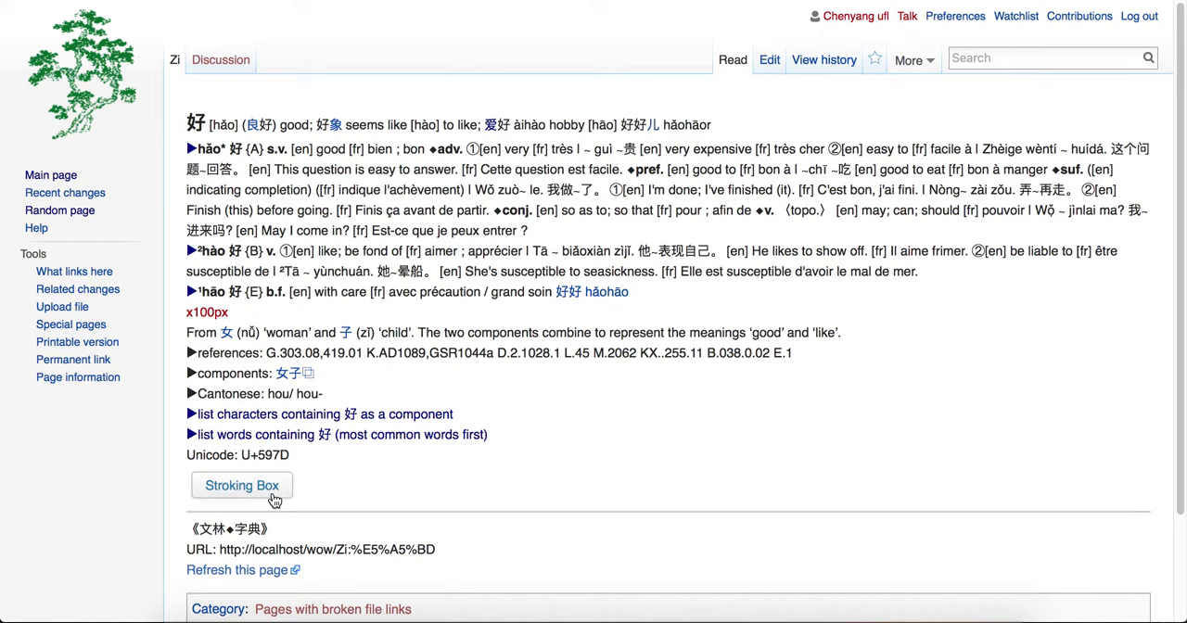
# Step: Play, stop and replay the stroke-order animation for 好
pyautogui.click(272, 496)
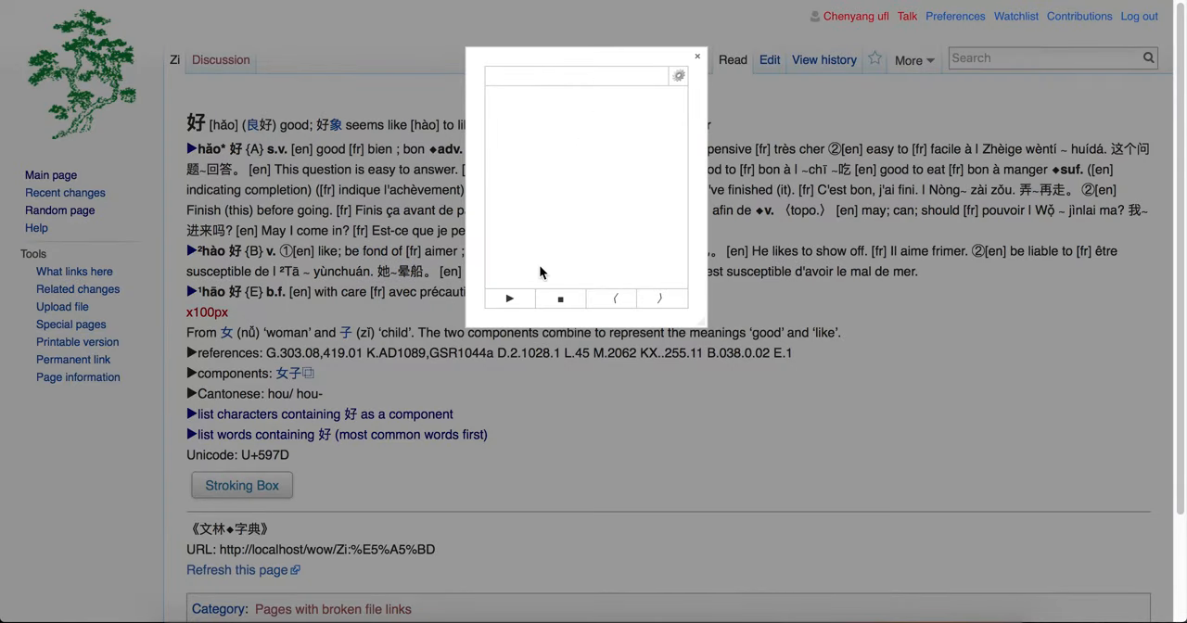
pyautogui.click(510, 298)
pyautogui.click(559, 298)
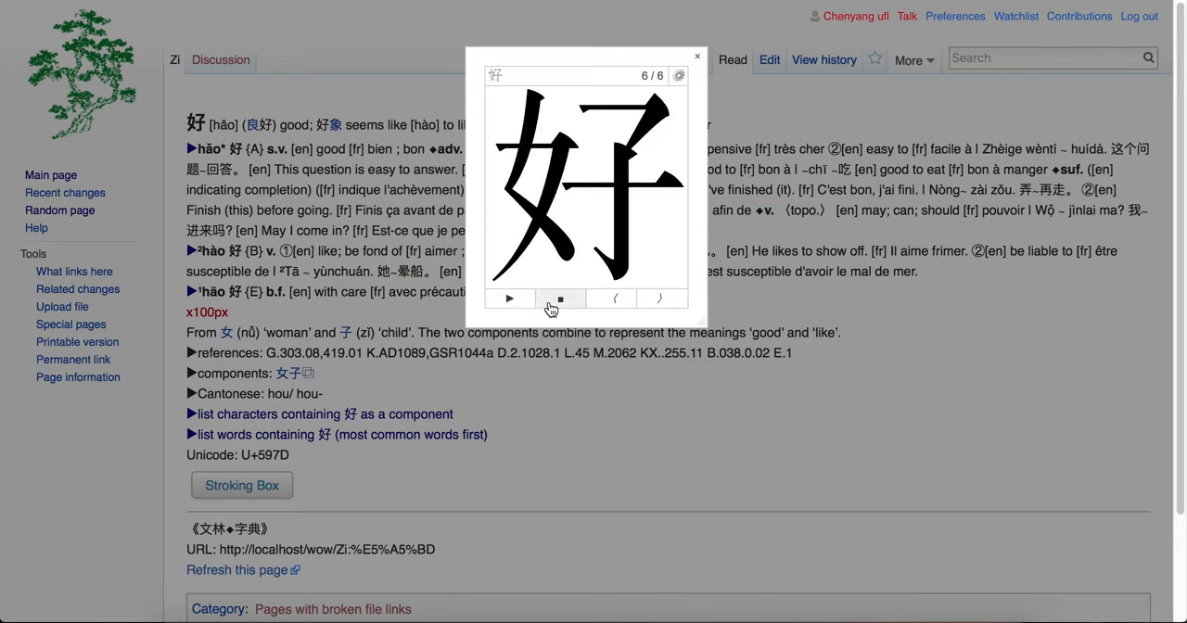
pyautogui.click(510, 298)
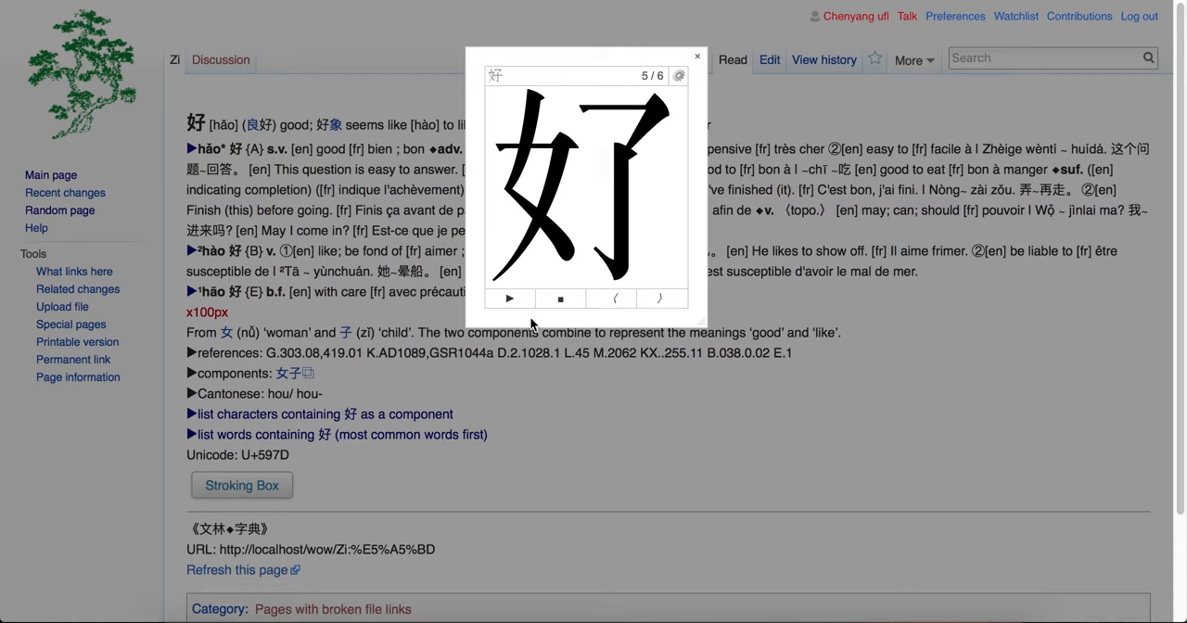
# Step: Step through the strokes of 好 one by one up to 6/6
pyautogui.click(657, 305)
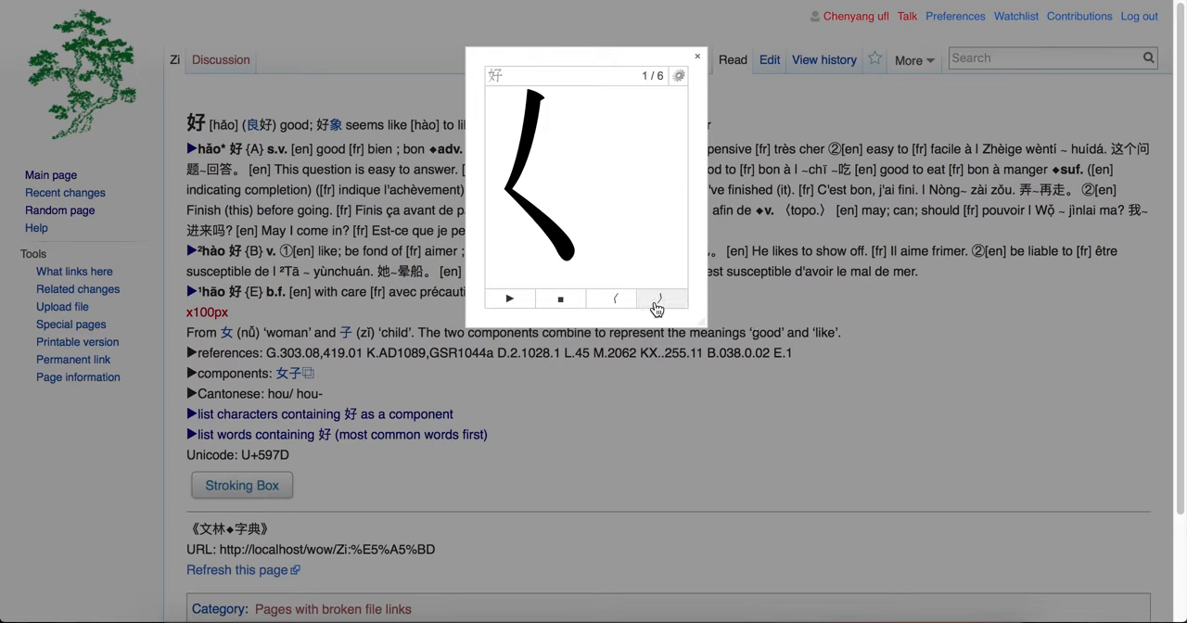
pyautogui.click(656, 306)
pyautogui.click(639, 304)
pyautogui.click(649, 304)
pyautogui.click(660, 304)
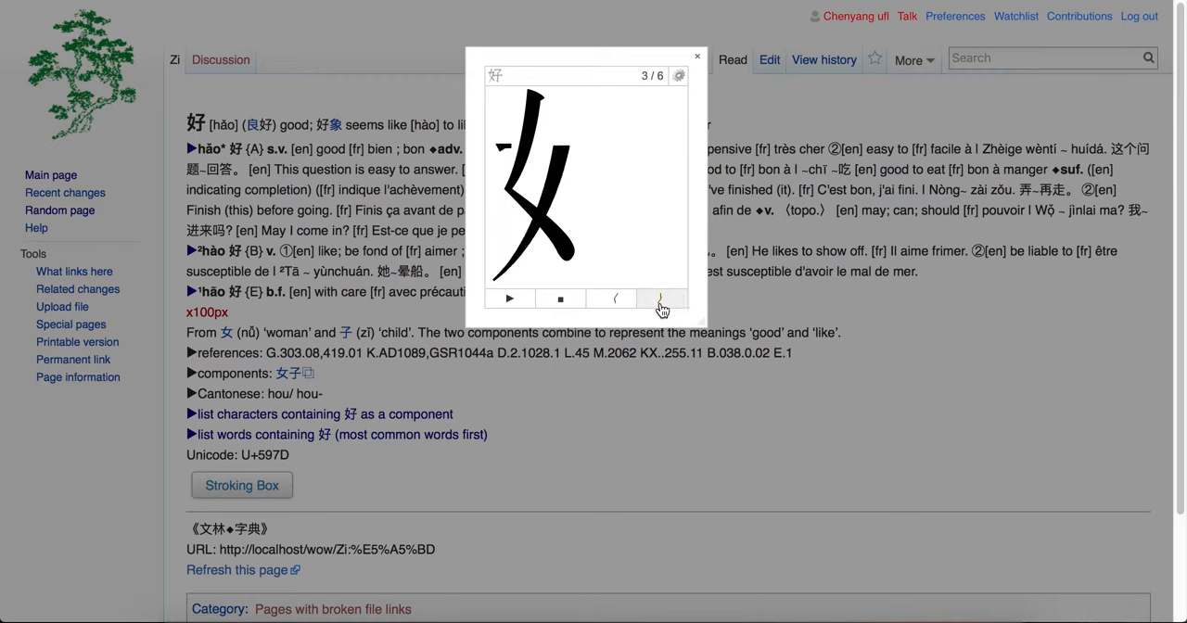
pyautogui.click(661, 306)
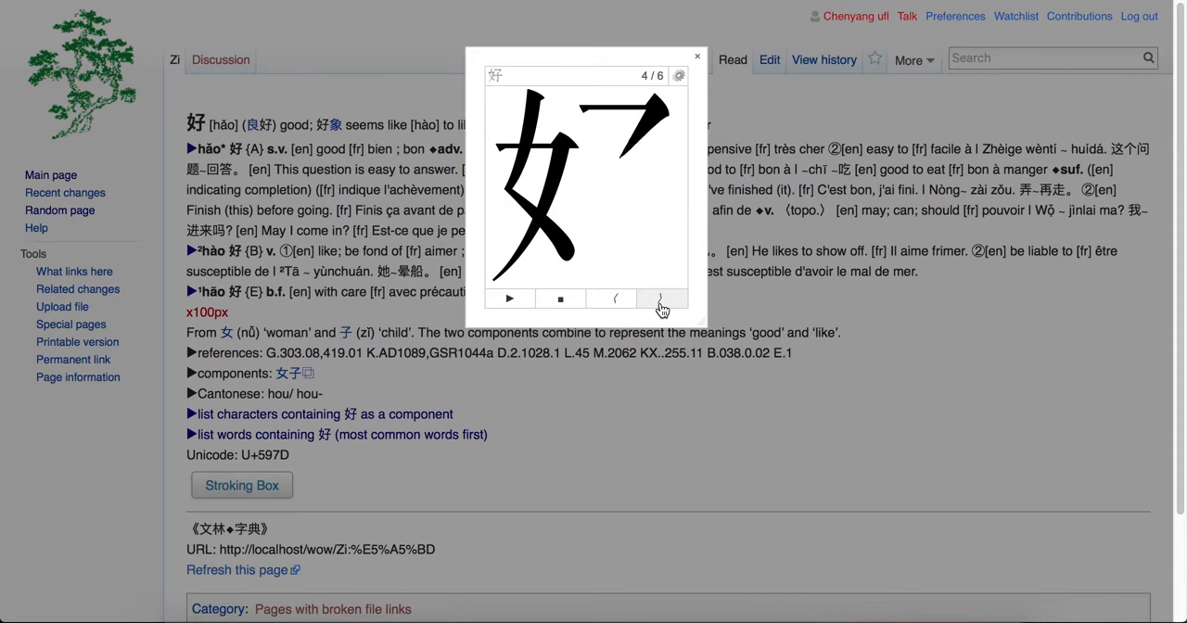
pyautogui.click(663, 309)
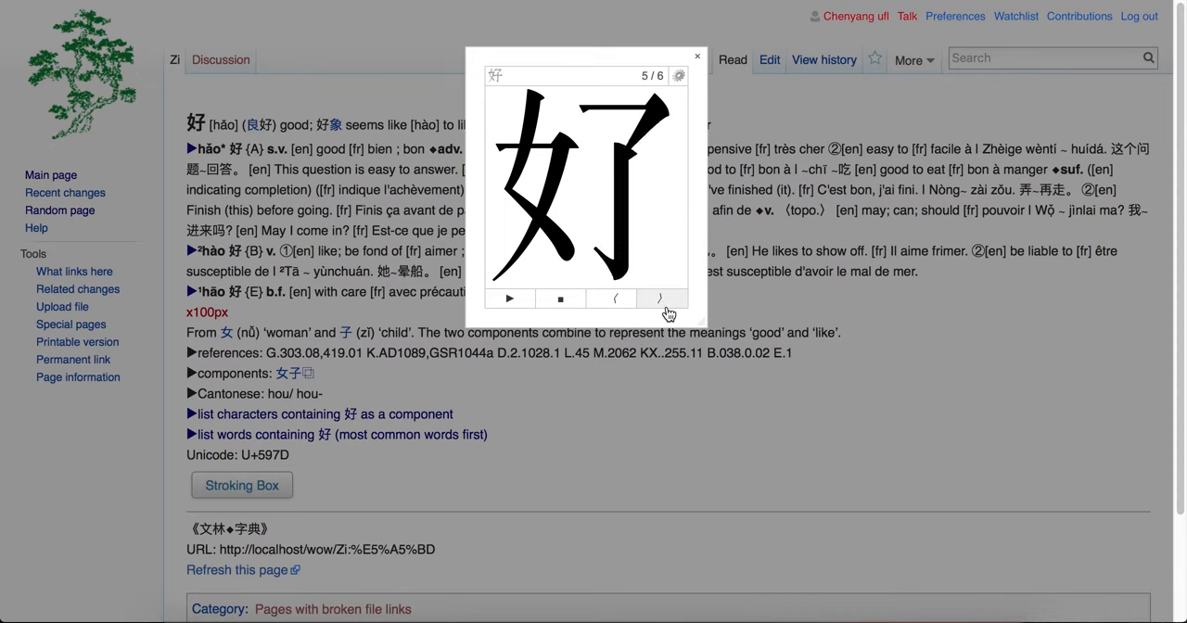
pyautogui.click(661, 299)
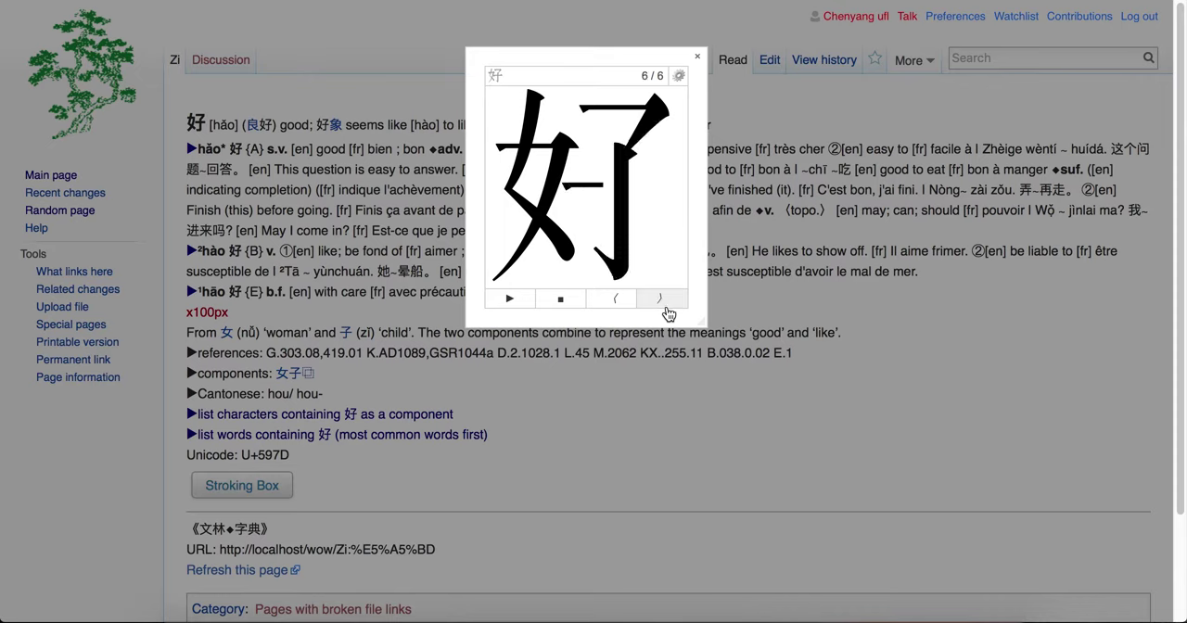
# Step: Close the stroke box and look up the word péngyou 朋友, meaning friend
pyautogui.click(698, 57)
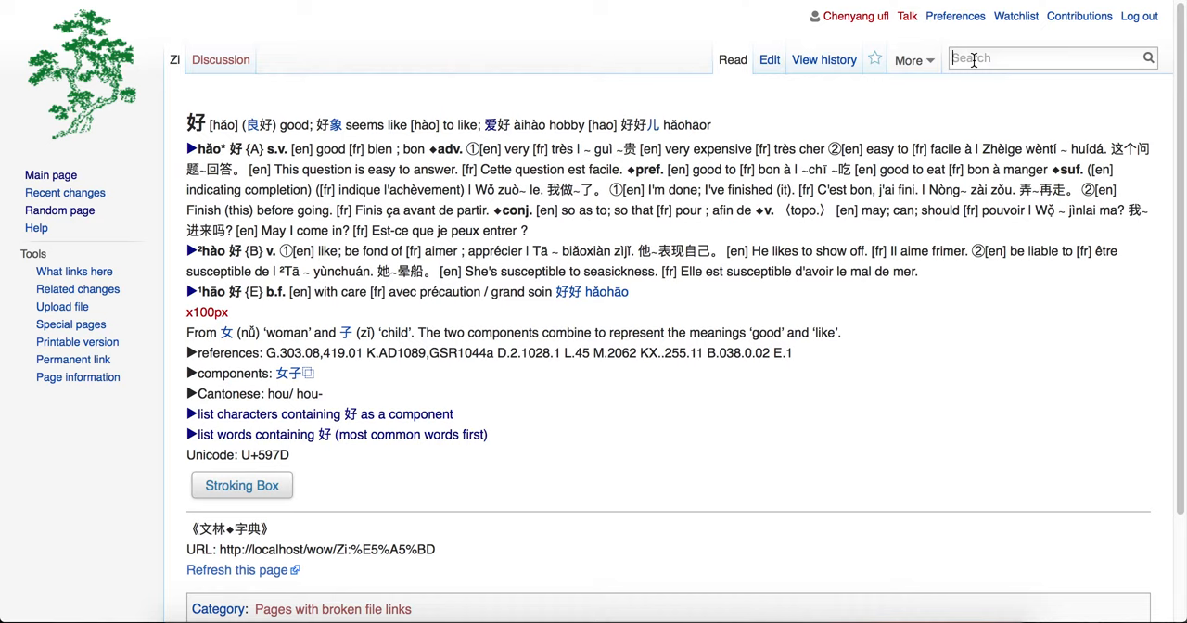
pyautogui.click(974, 58)
pyautogui.write('pengyou')
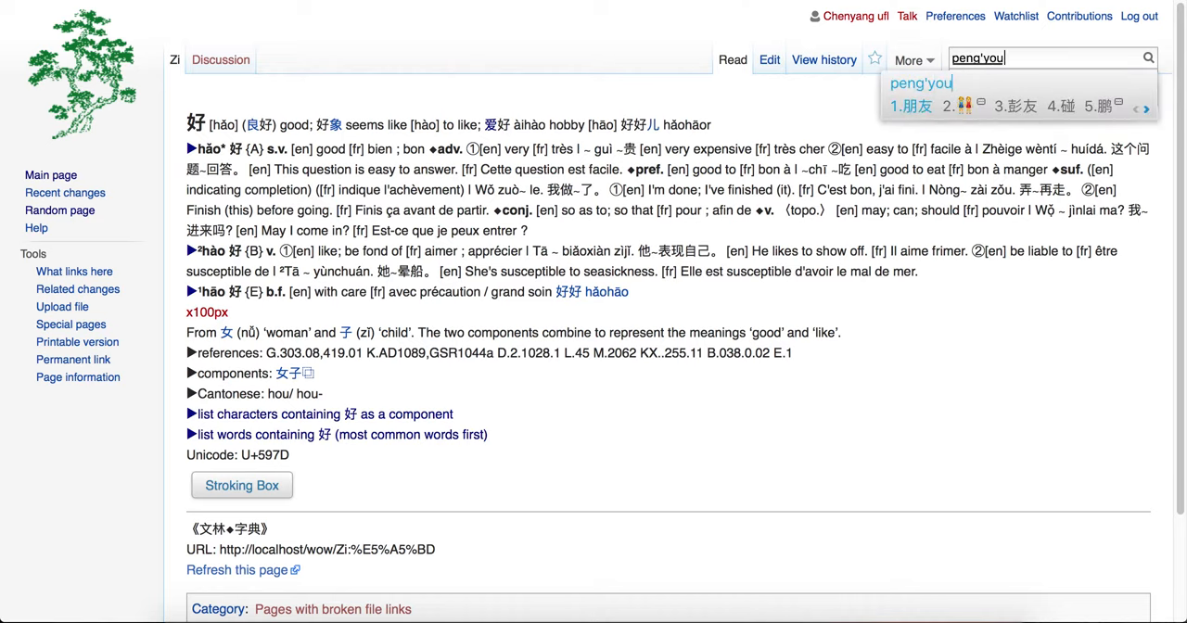
pyautogui.press('space')
pyautogui.press('Return')
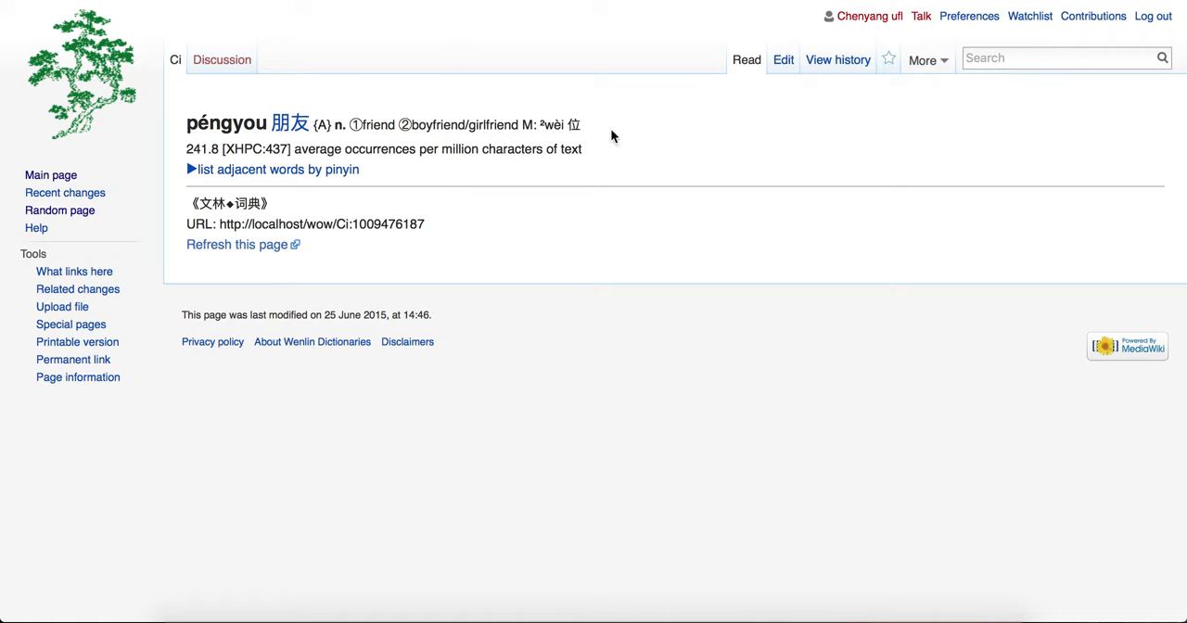
pyautogui.click(1024, 58)
pyautogui.write('de')
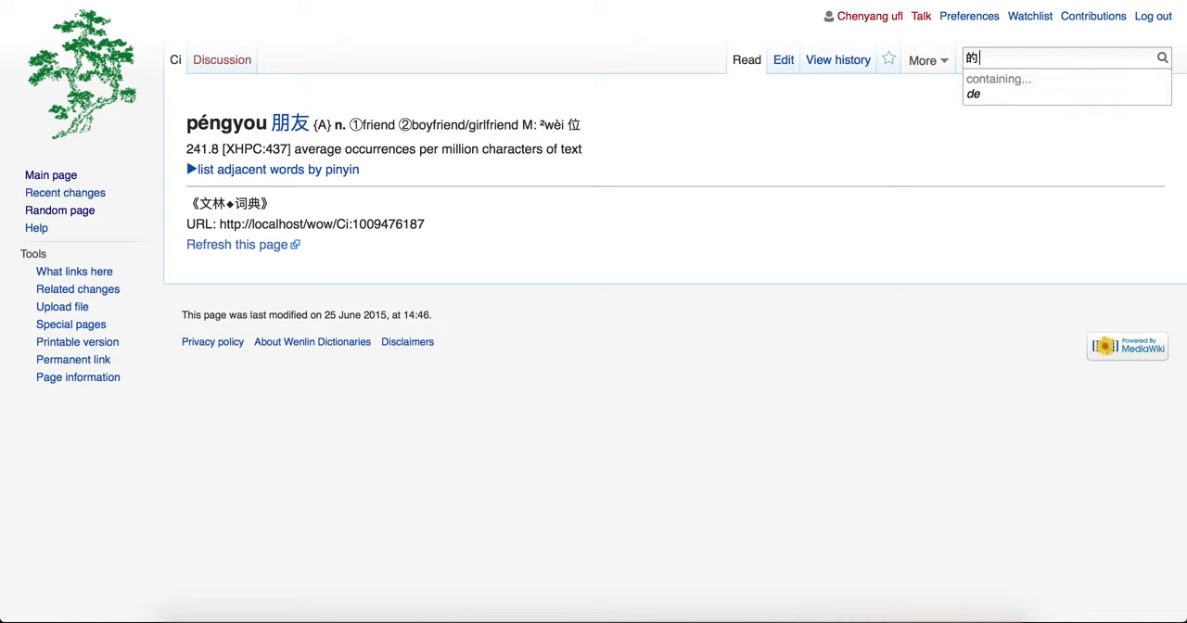
# Step: Look up the character 的, committed from pinyin de
pyautogui.press('space')
pyautogui.press('Return')
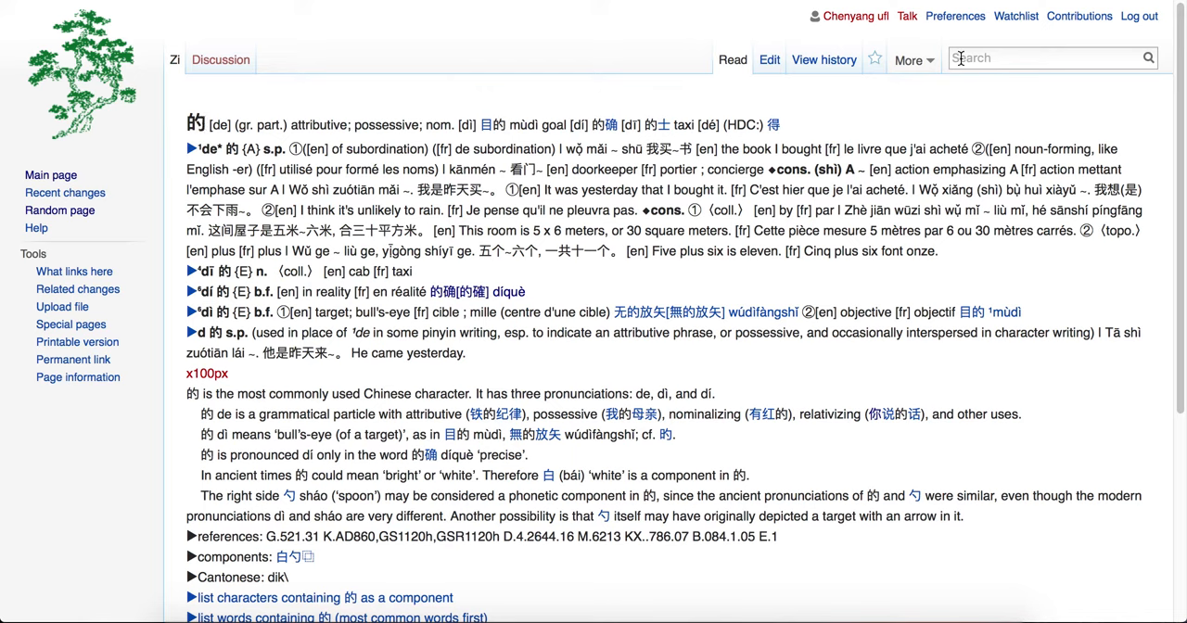
# Step: Look up 国 from pinyin guo and follow the link to its full form 國
pyautogui.click(1020, 58)
pyautogui.write('guo')
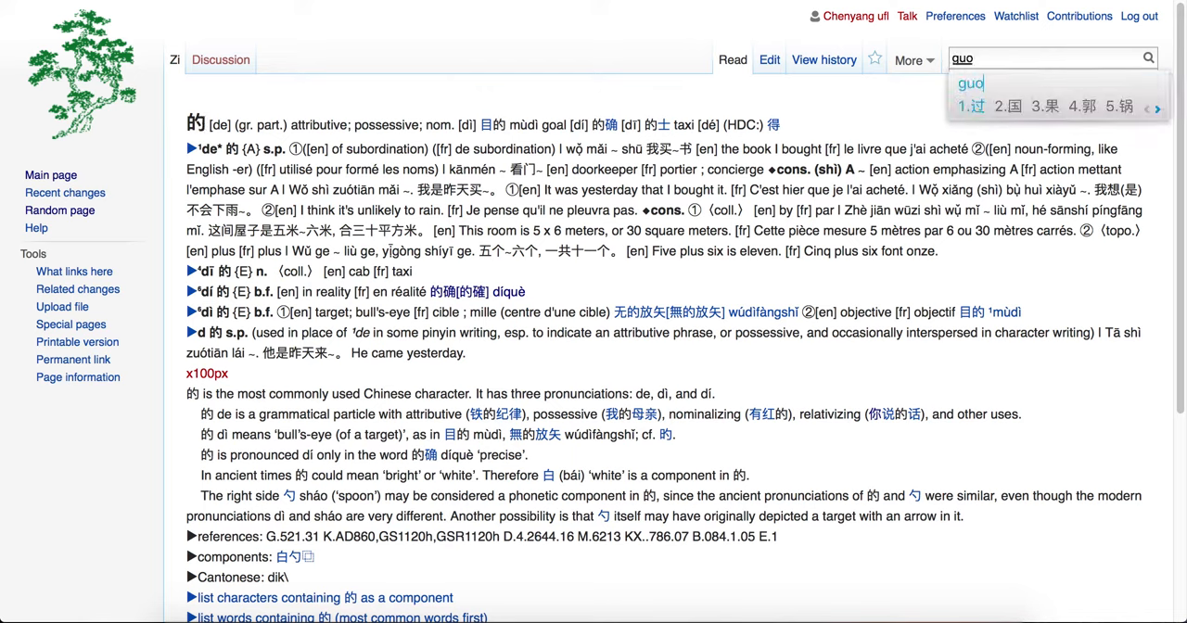
pyautogui.press('space')
pyautogui.write('国')
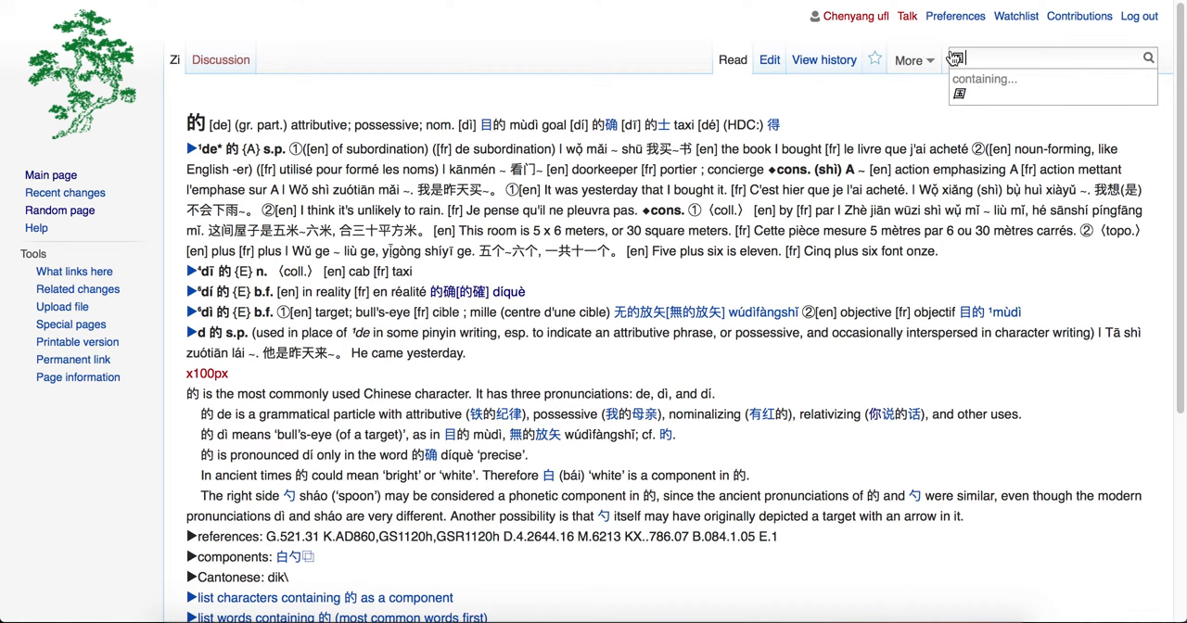
pyautogui.press('Return')
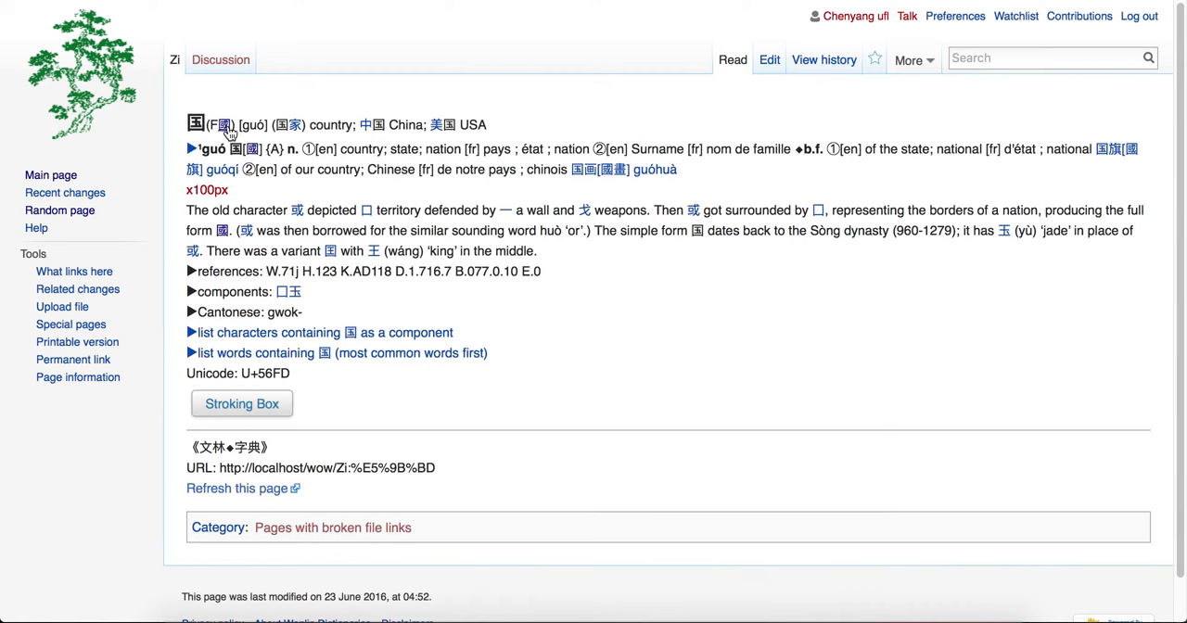
pyautogui.click(227, 125)
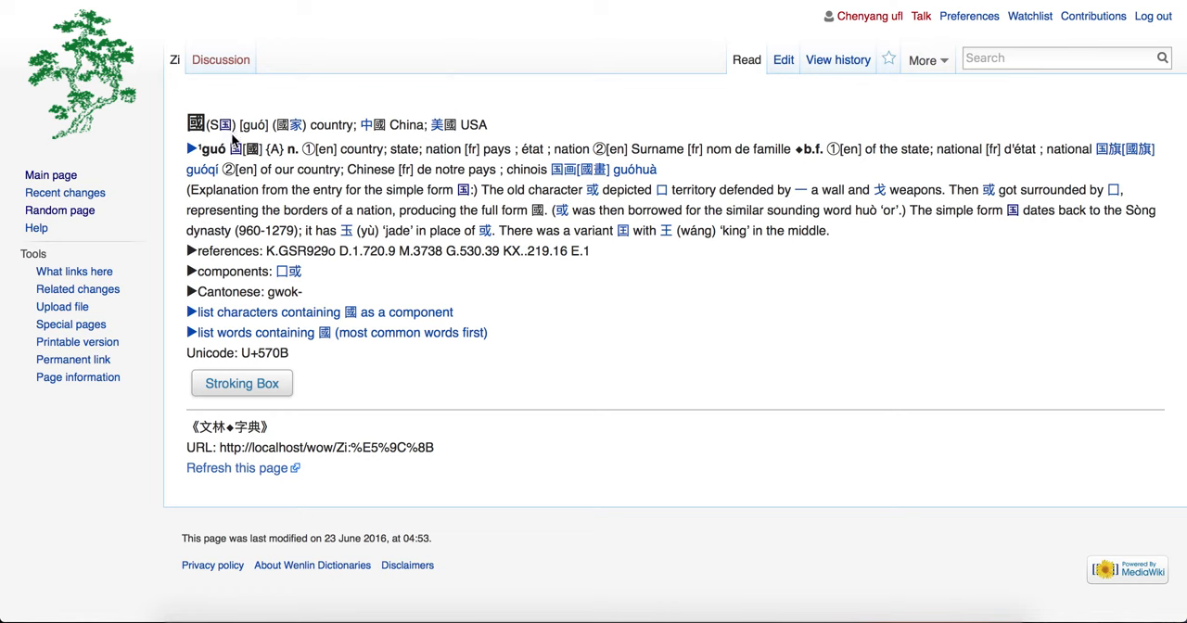